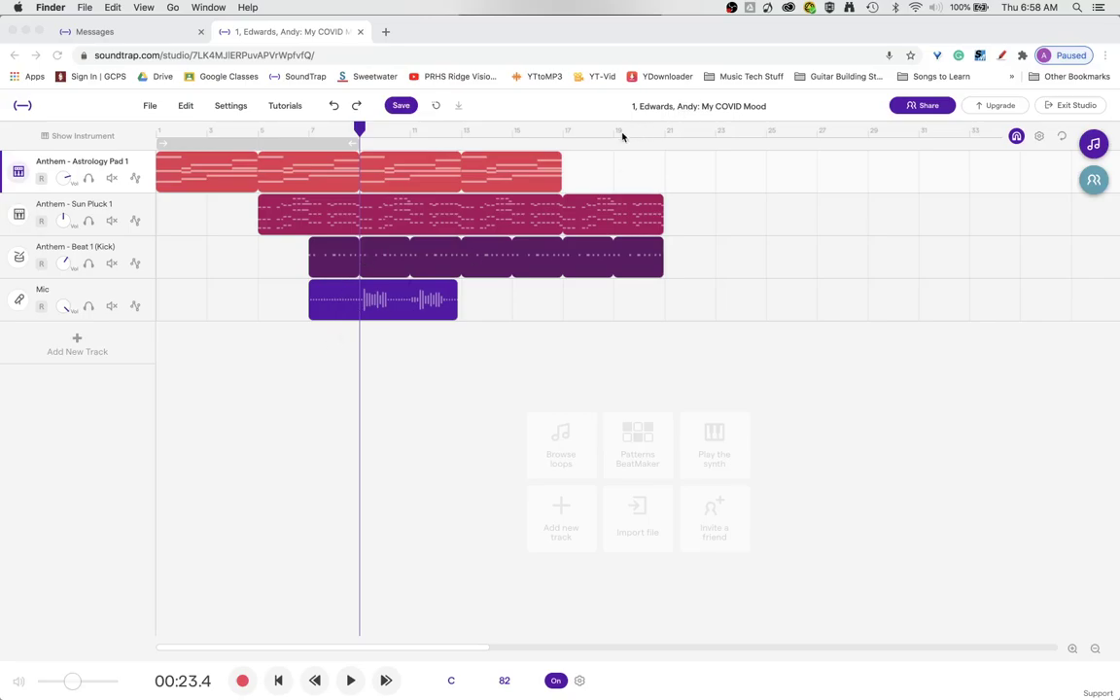
Try extending the Astrology Pad loop to bar 21, shorten it back to bar 17, and nudge it.
{"action": "left_click", "coordinate": [558, 158]}
{"action": "left_click_drag", "start_coordinate": [558, 158], "coordinate": [657, 158]}
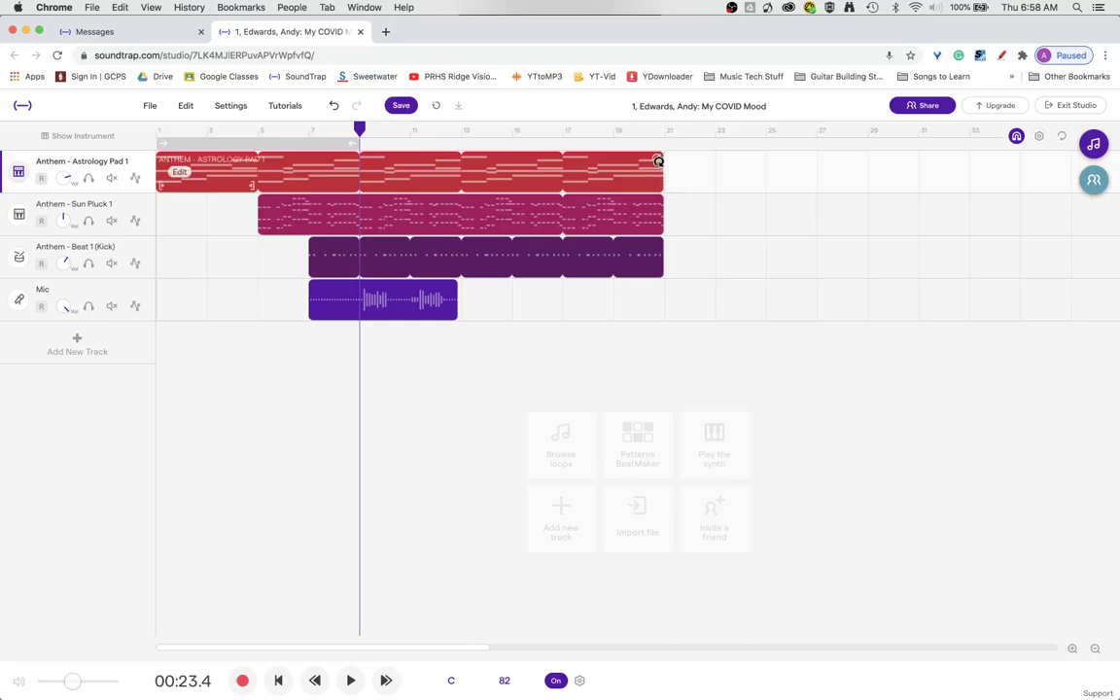
{"action": "left_click_drag", "start_coordinate": [658, 161], "coordinate": [559, 160]}
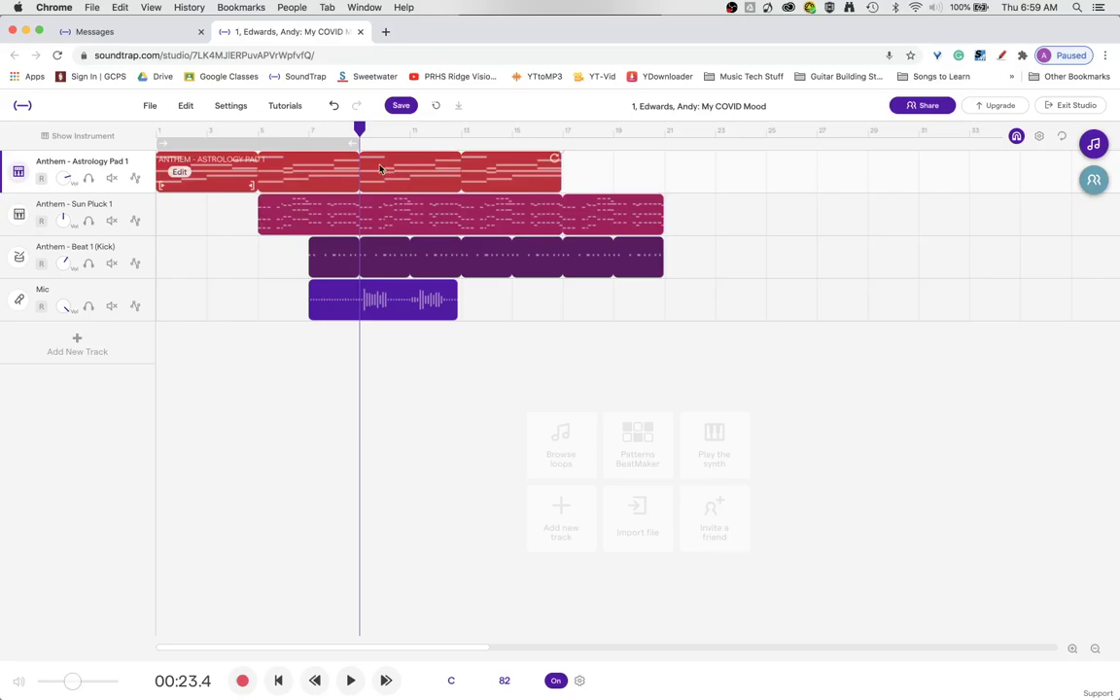
{"action": "mouse_move", "coordinate": [380, 169]}
{"action": "left_mouse_down"}
{"action": "mouse_move", "coordinate": [604, 181]}
{"action": "mouse_move", "coordinate": [387, 181]}
{"action": "left_mouse_up"}
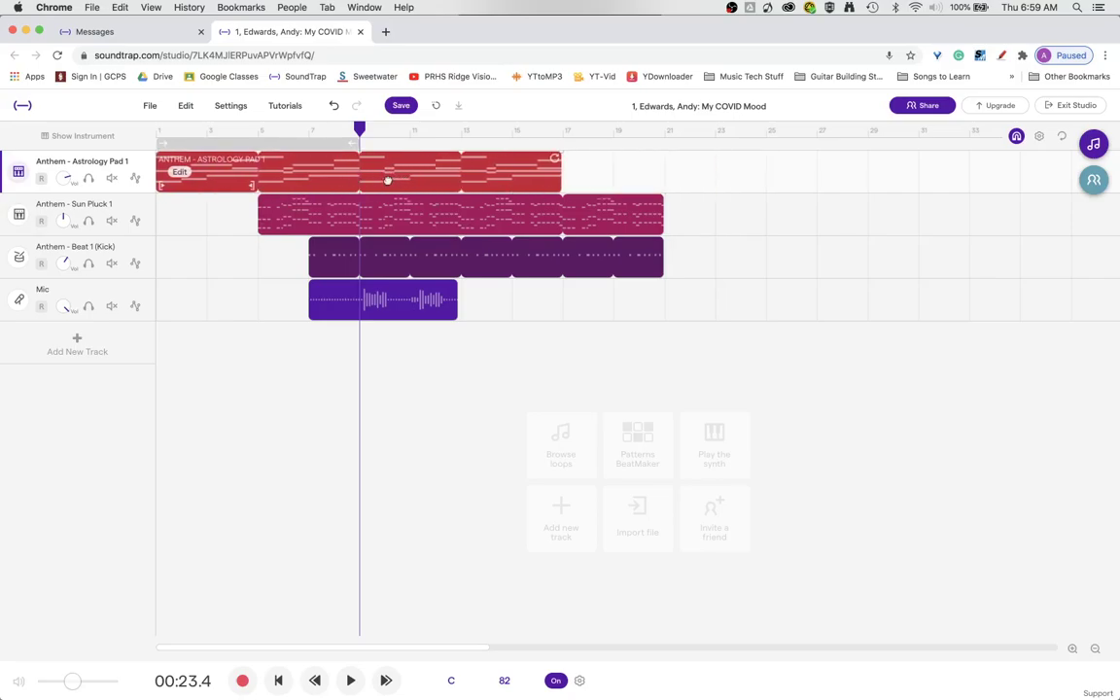
Zoom the timeline in three steps, back out two, then in one more.
{"action": "left_click", "coordinate": [1074, 651]}
{"action": "left_click", "coordinate": [1074, 651]}
{"action": "left_click", "coordinate": [1074, 652]}
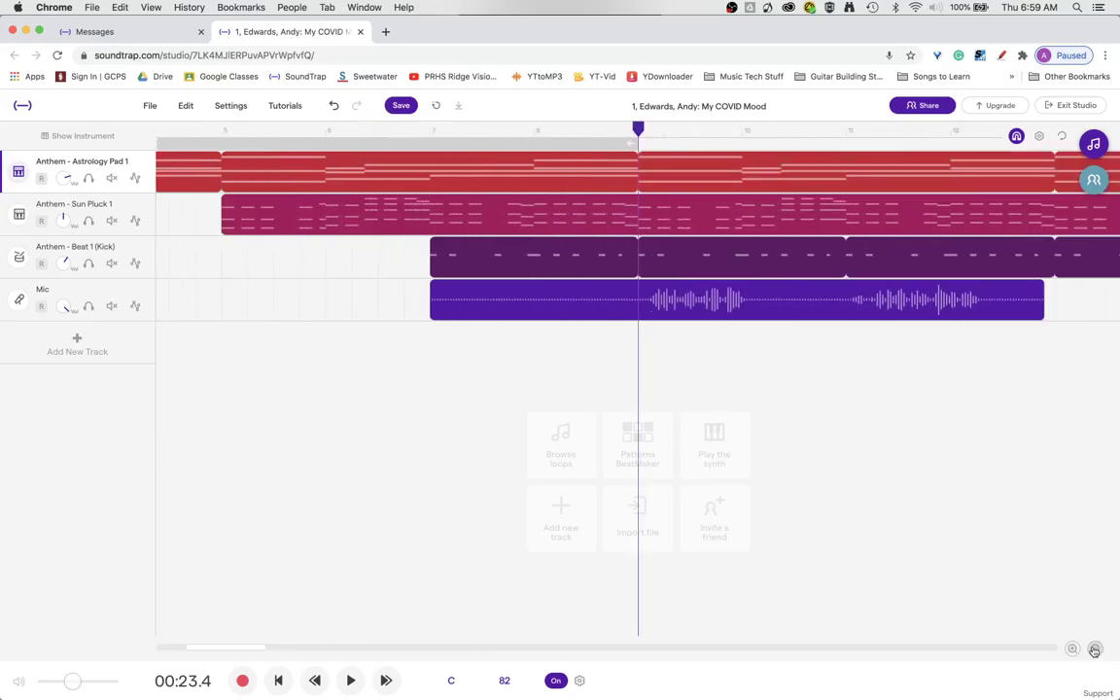
{"action": "left_click", "coordinate": [1094, 651]}
{"action": "left_click", "coordinate": [1093, 652]}
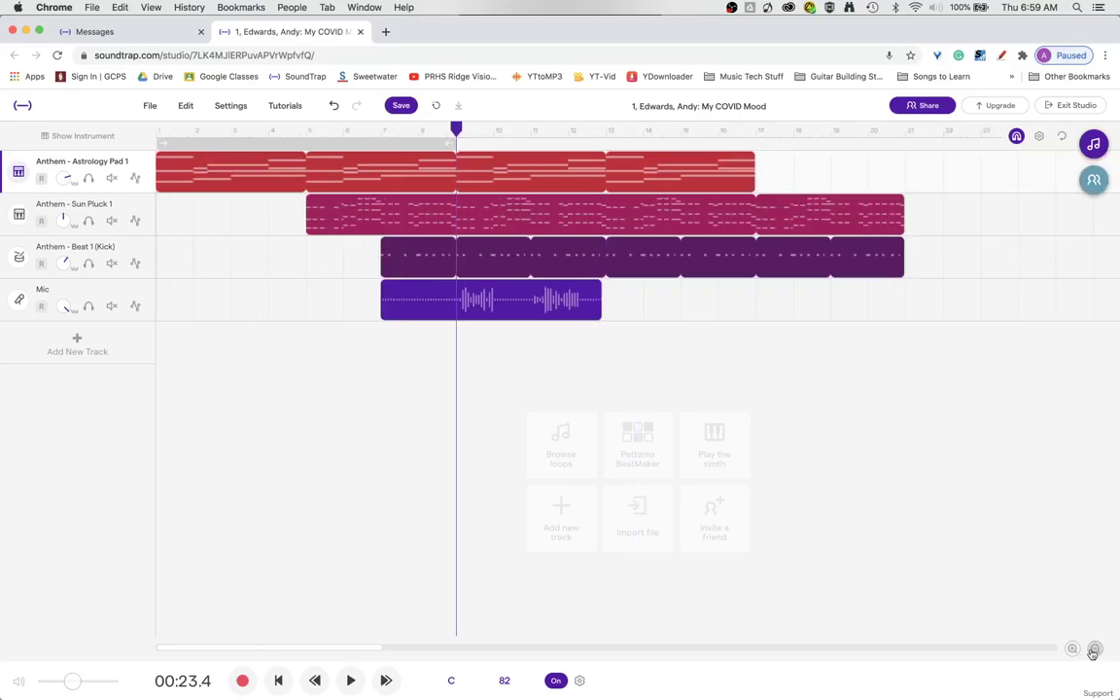
{"action": "left_click", "coordinate": [1075, 650]}
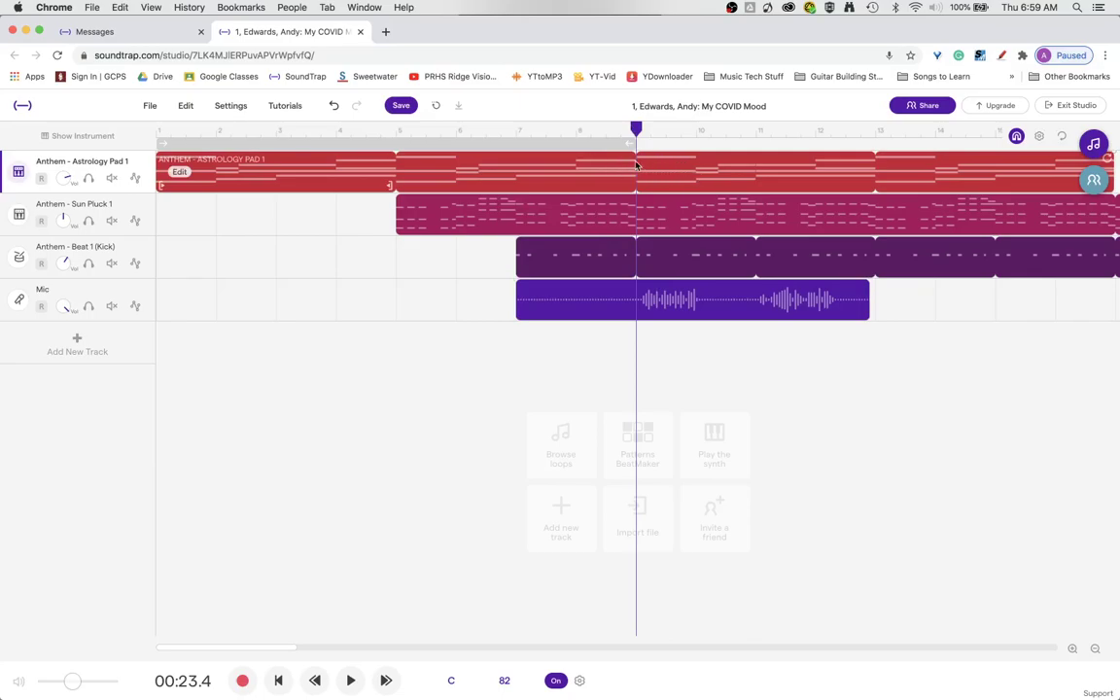
Split the Astrology Pad region at the bar 9 playhead and move the second half to bar 13.
{"action": "right_click", "coordinate": [641, 166]}
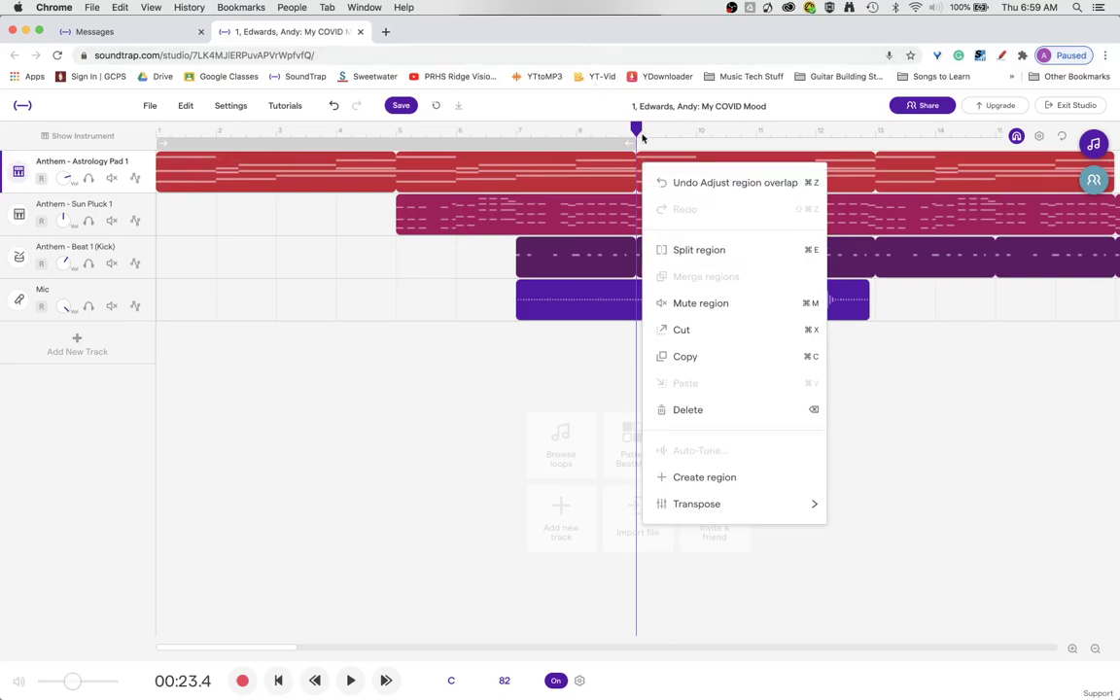
{"action": "left_click", "coordinate": [745, 251]}
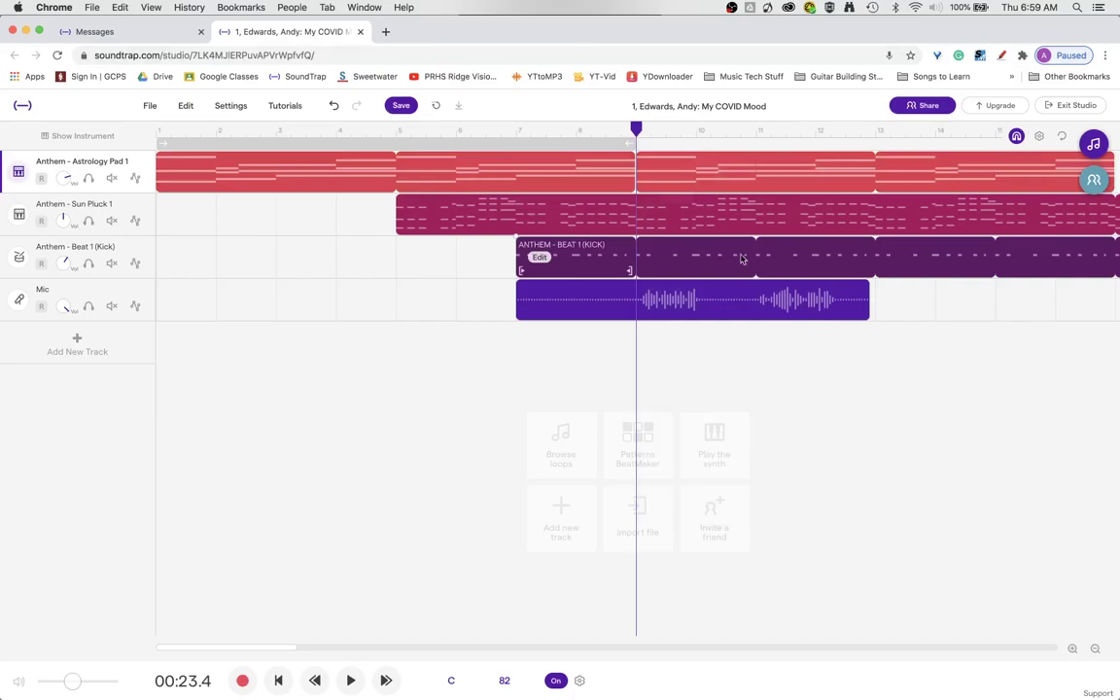
{"action": "left_click_drag", "start_coordinate": [707, 174], "coordinate": [642, 185]}
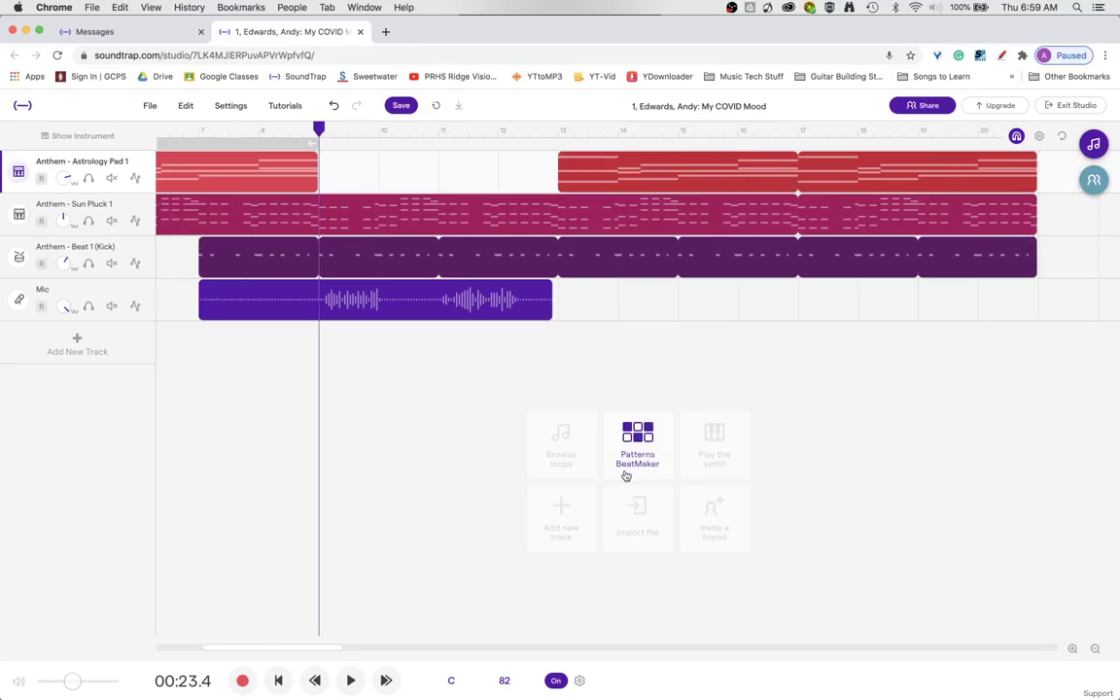
Reposition the playhead around bars 17–18, finally placing it at bar 15.
{"action": "left_click", "coordinate": [887, 382]}
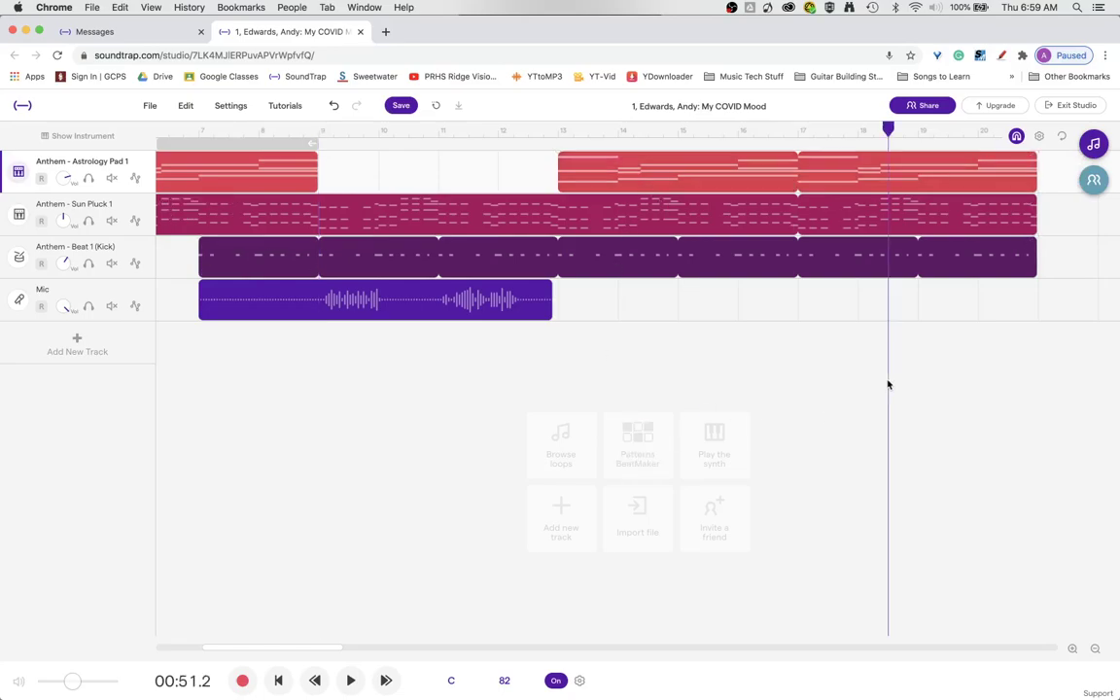
{"action": "left_click", "coordinate": [797, 135]}
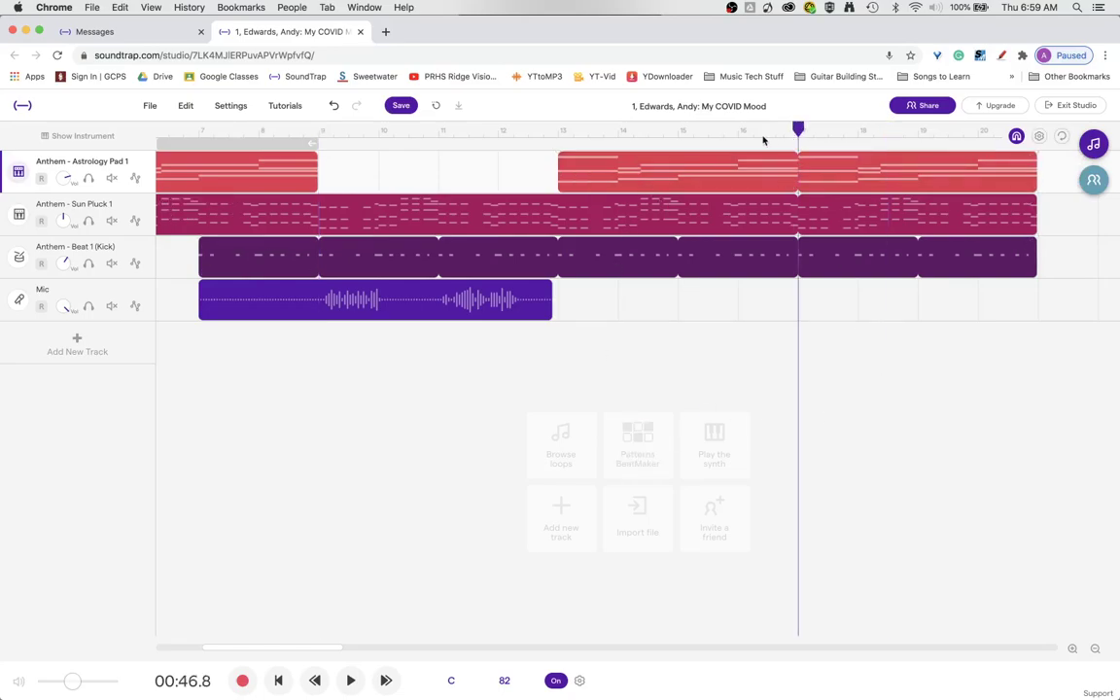
{"action": "left_click", "coordinate": [677, 136]}
Split the later region at bar 15, move the bar 13–15 piece to bar 11, and slide the rest to bar 13.
{"action": "right_click", "coordinate": [684, 169]}
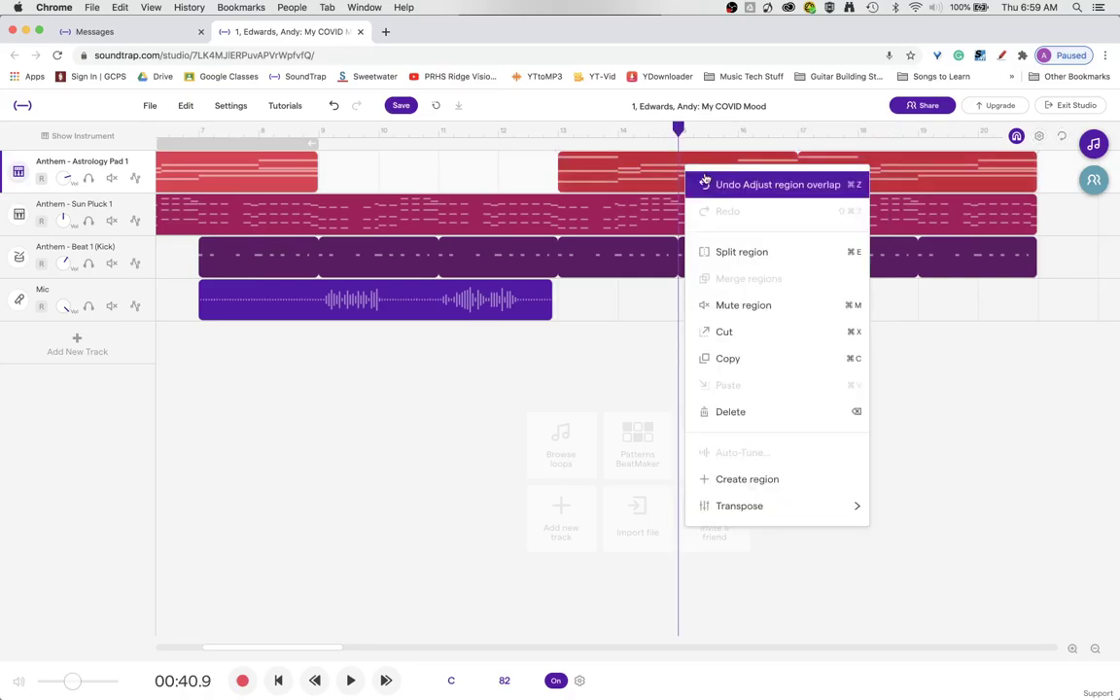
{"action": "left_click", "coordinate": [758, 252]}
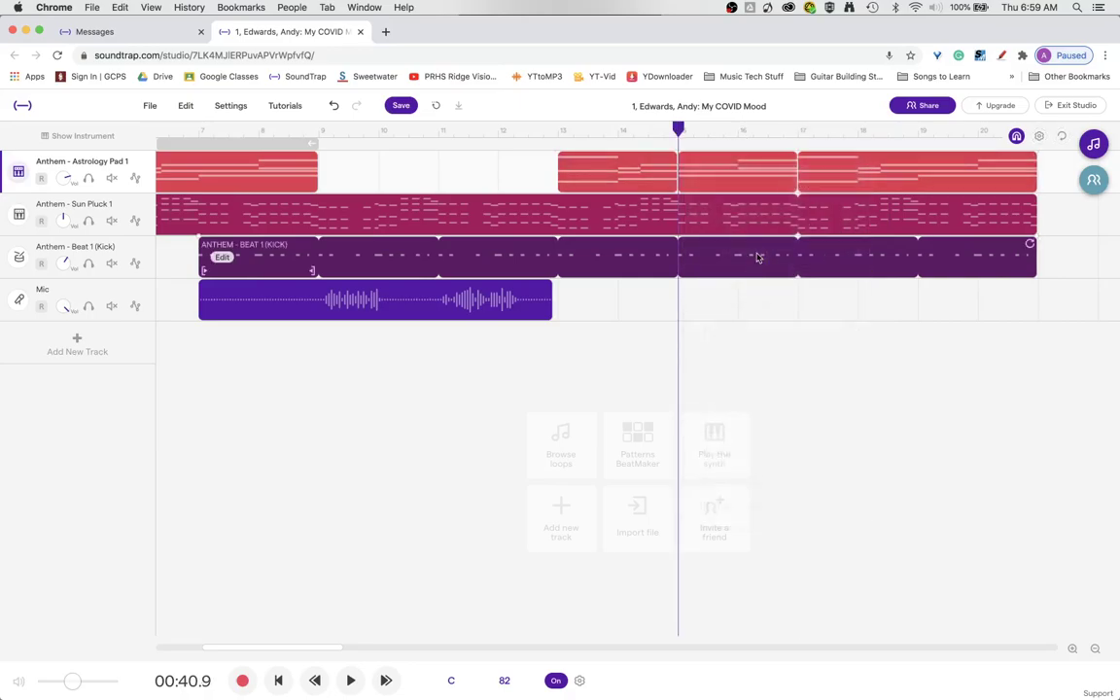
{"action": "left_click", "coordinate": [624, 182]}
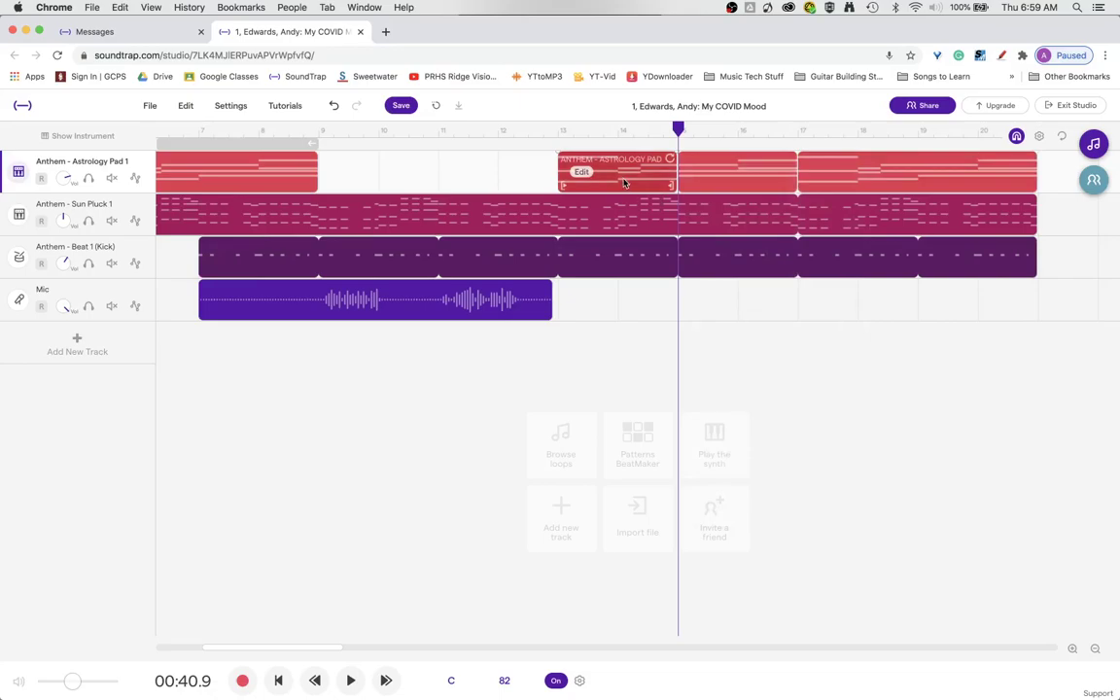
{"action": "left_click_drag", "start_coordinate": [624, 182], "coordinate": [523, 191]}
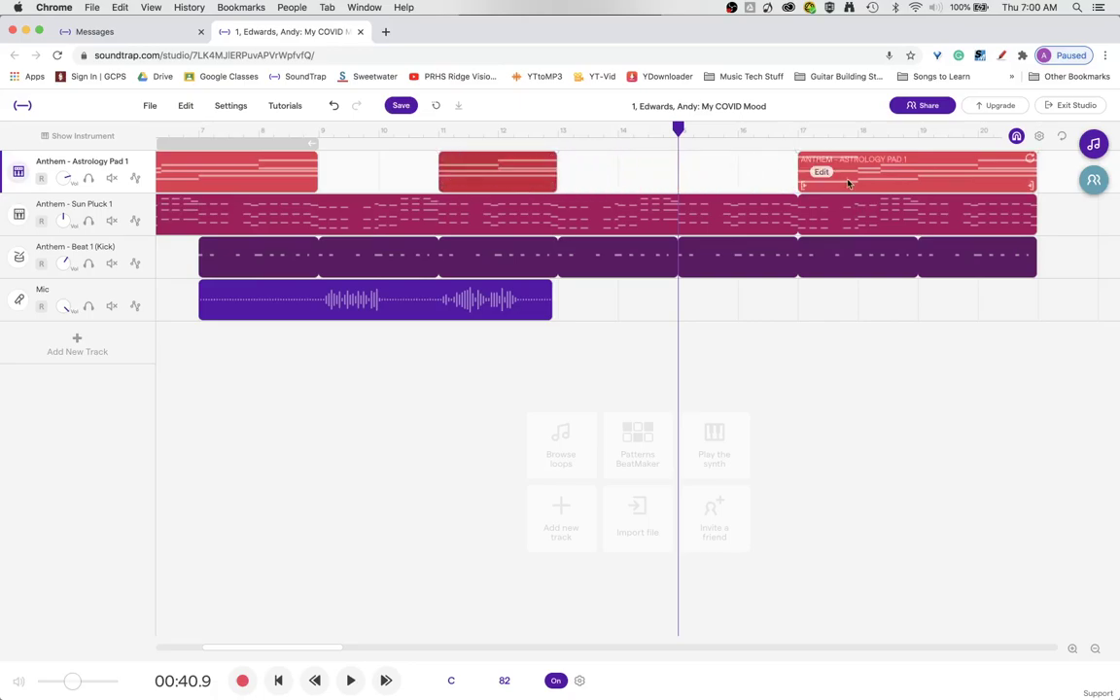
{"action": "left_click_drag", "start_coordinate": [850, 181], "coordinate": [610, 184]}
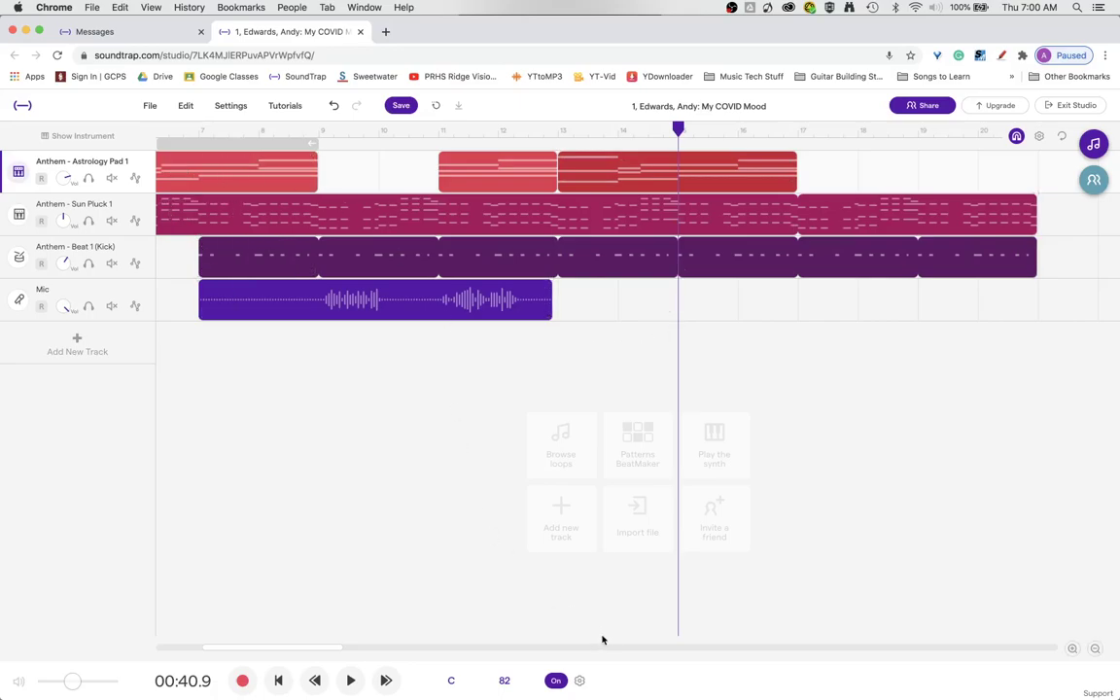
Zoom out and play the arrangement from 00:19.0.
{"action": "left_click", "coordinate": [1094, 648]}
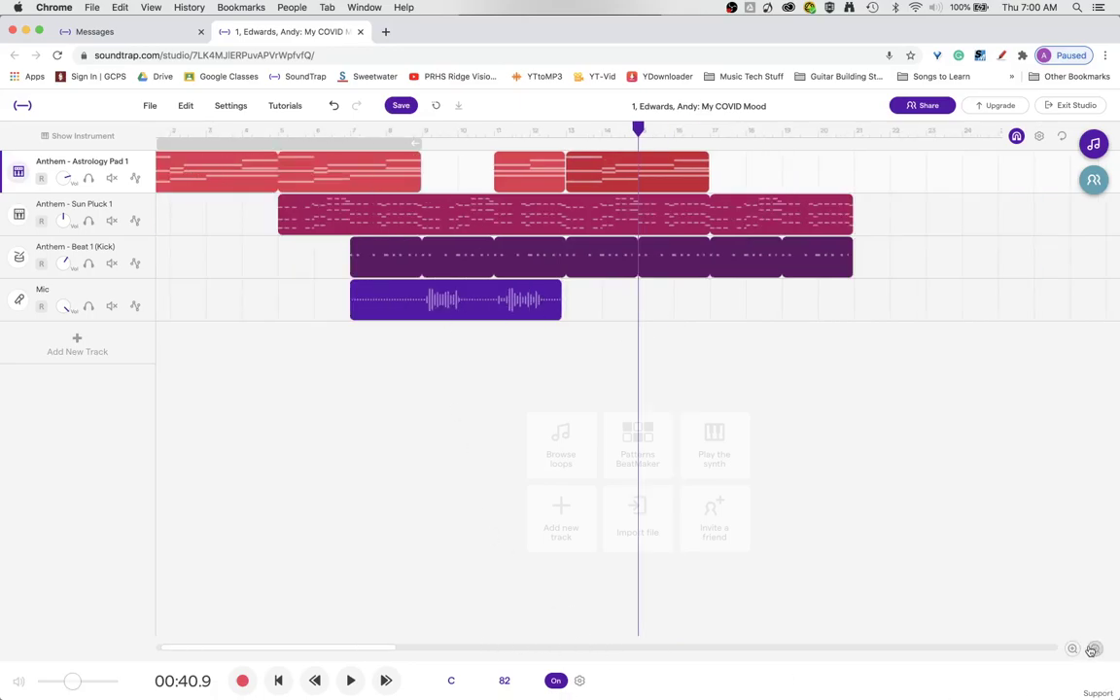
{"action": "left_click", "coordinate": [369, 132]}
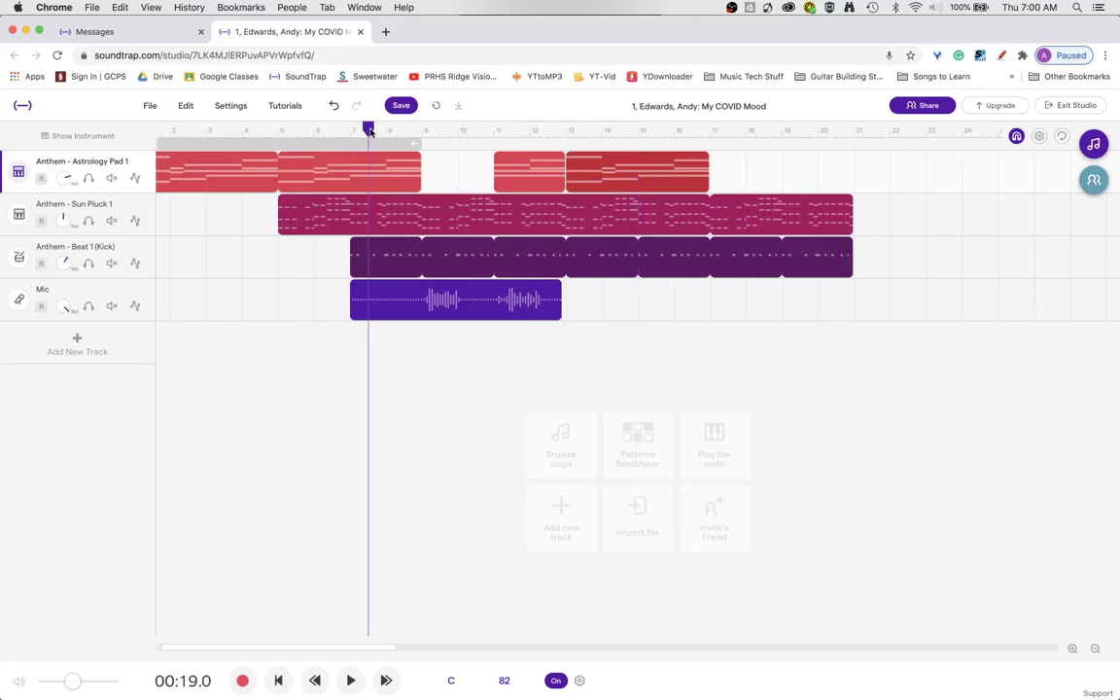
{"action": "key", "text": "space"}
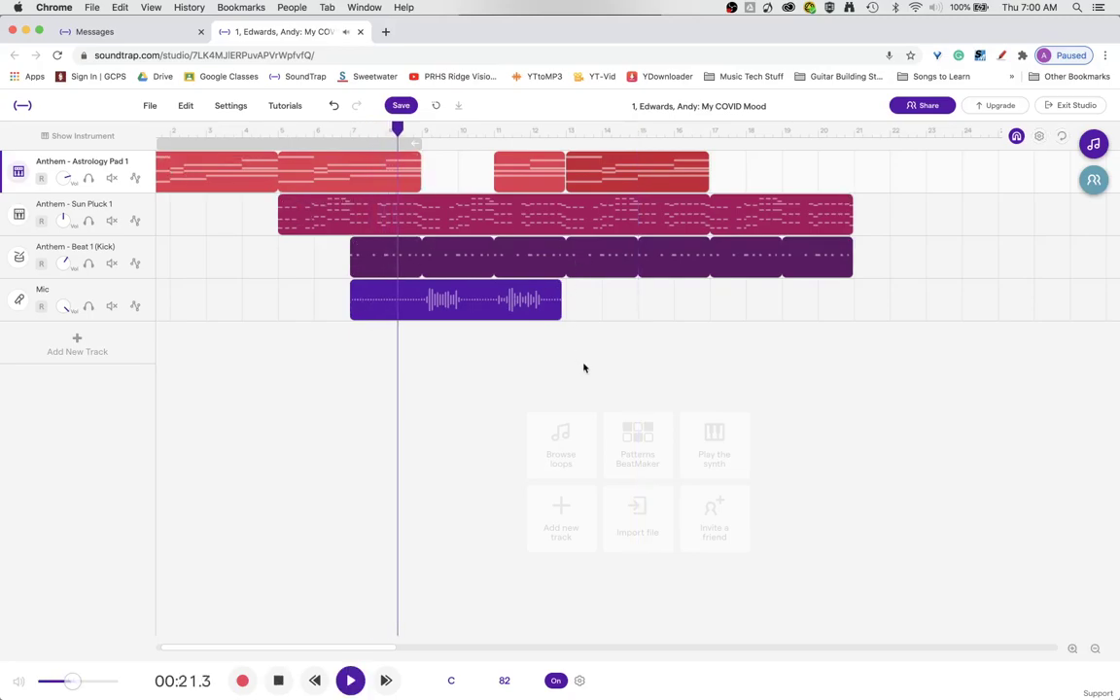
Turn off the metronome, stop playback at 00:35.0, and scroll the timeline right.
{"action": "left_click", "coordinate": [556, 679]}
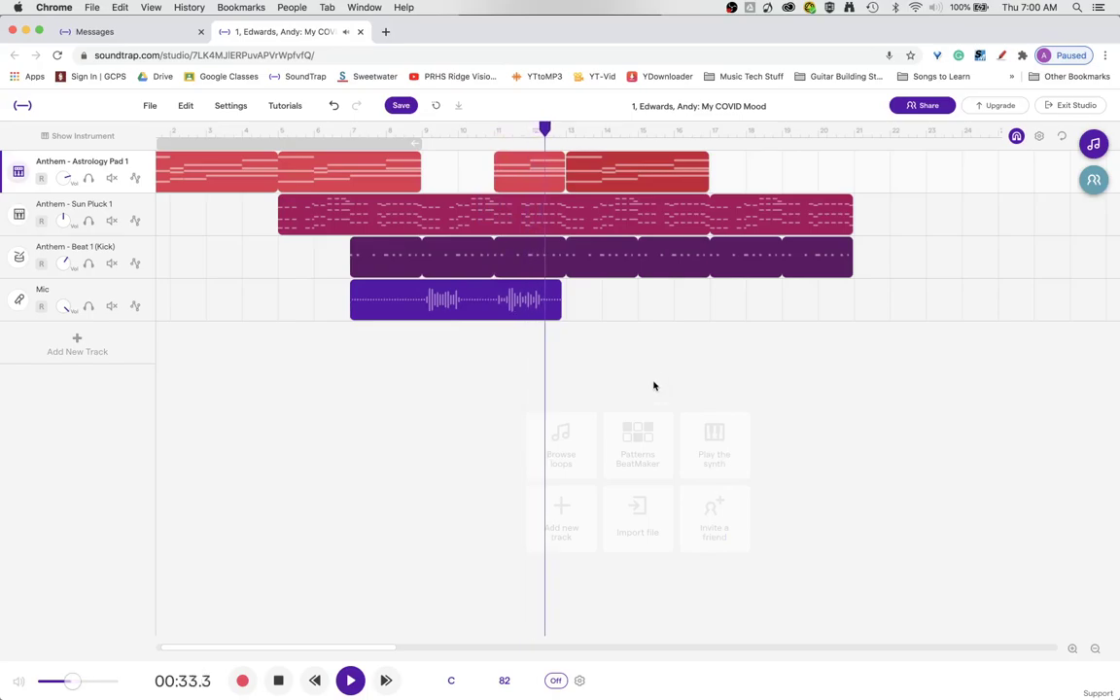
{"action": "key", "text": "space"}
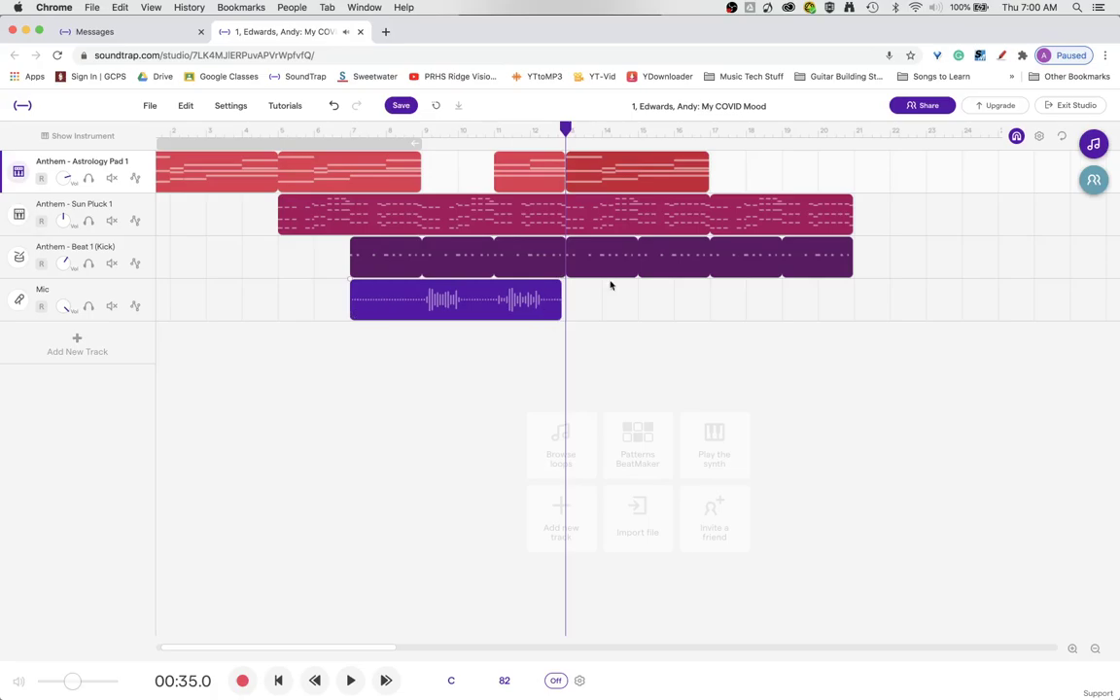
{"action": "mouse_move", "coordinate": [573, 178]}
{"action": "left_click_drag", "start_coordinate": [364, 649], "coordinate": [398, 649]}
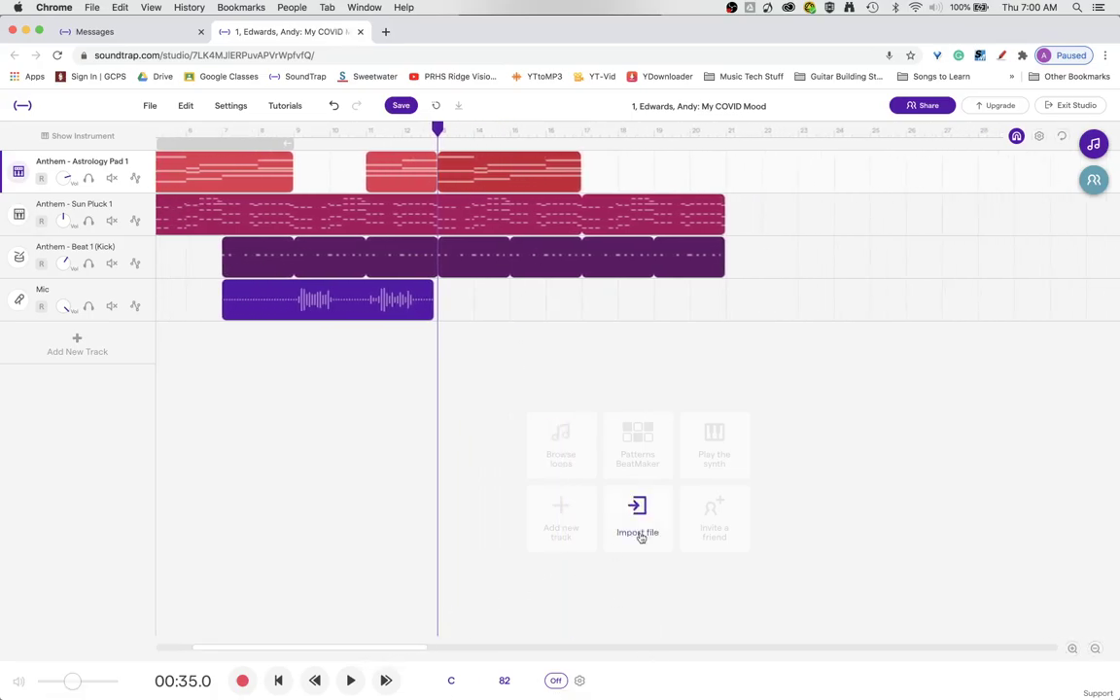
Zoom in twice and try sliding the later Astrology Pad clip right, returning it to bars 13–17.
{"action": "left_click", "coordinate": [1072, 649]}
{"action": "left_click", "coordinate": [1072, 649]}
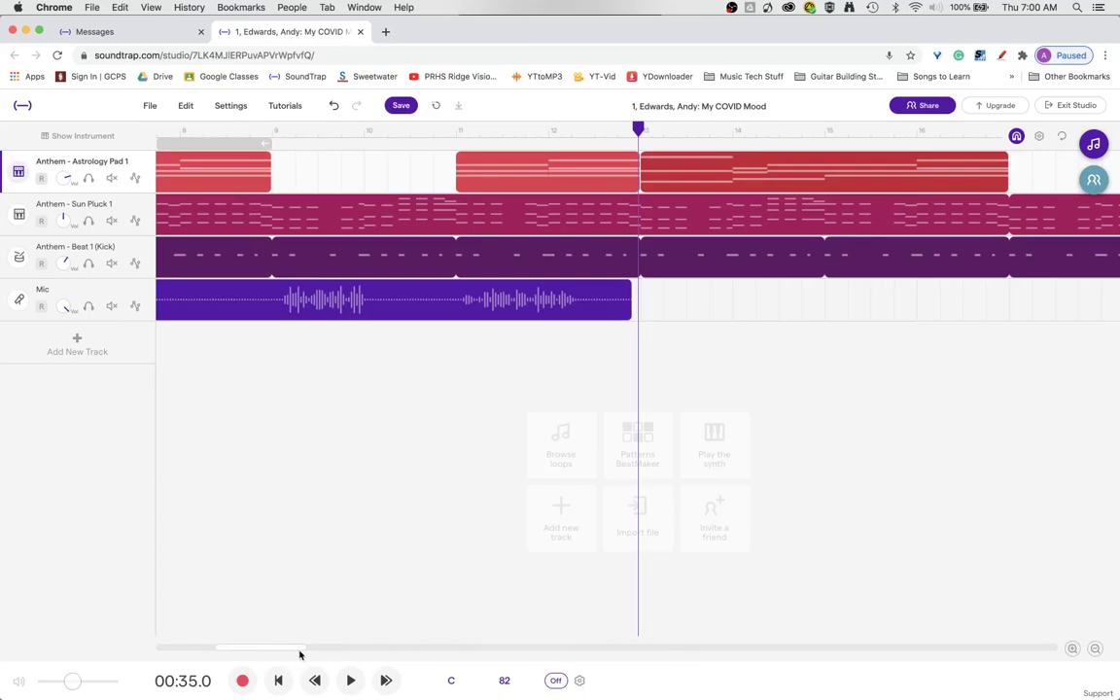
{"action": "left_click_drag", "start_coordinate": [284, 649], "coordinate": [329, 648]}
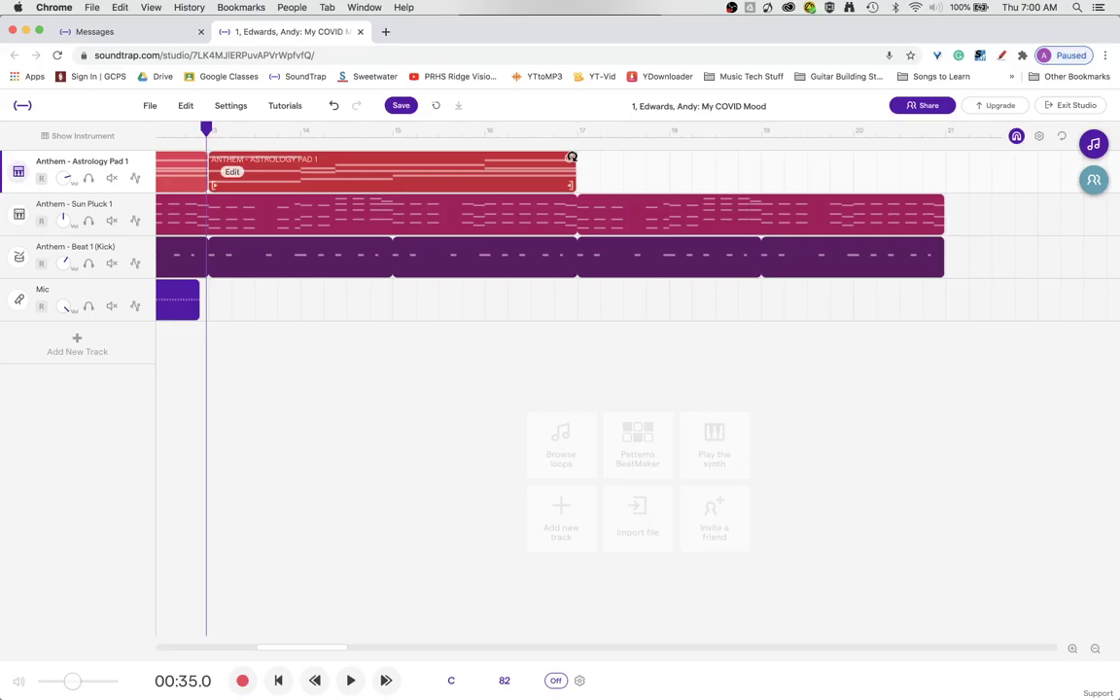
{"action": "left_click_drag", "start_coordinate": [531, 180], "coordinate": [716, 183]}
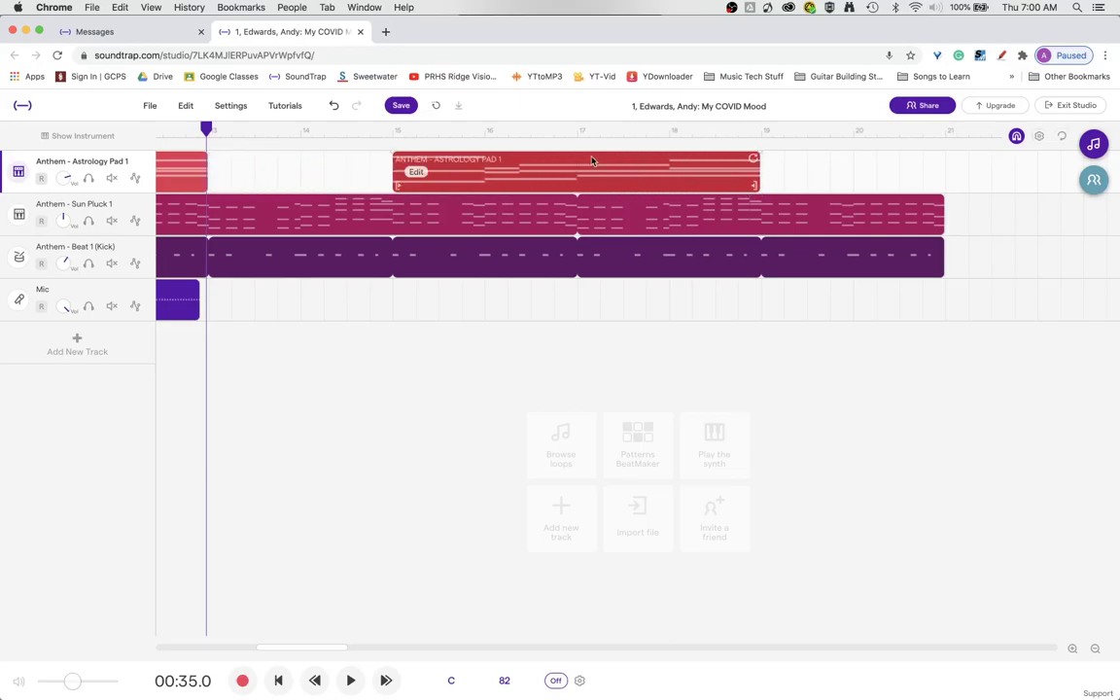
{"action": "mouse_move", "coordinate": [419, 162]}
{"action": "left_mouse_down"}
{"action": "mouse_move", "coordinate": [454, 162]}
{"action": "mouse_move", "coordinate": [338, 162]}
{"action": "mouse_move", "coordinate": [431, 163]}
{"action": "left_mouse_up"}
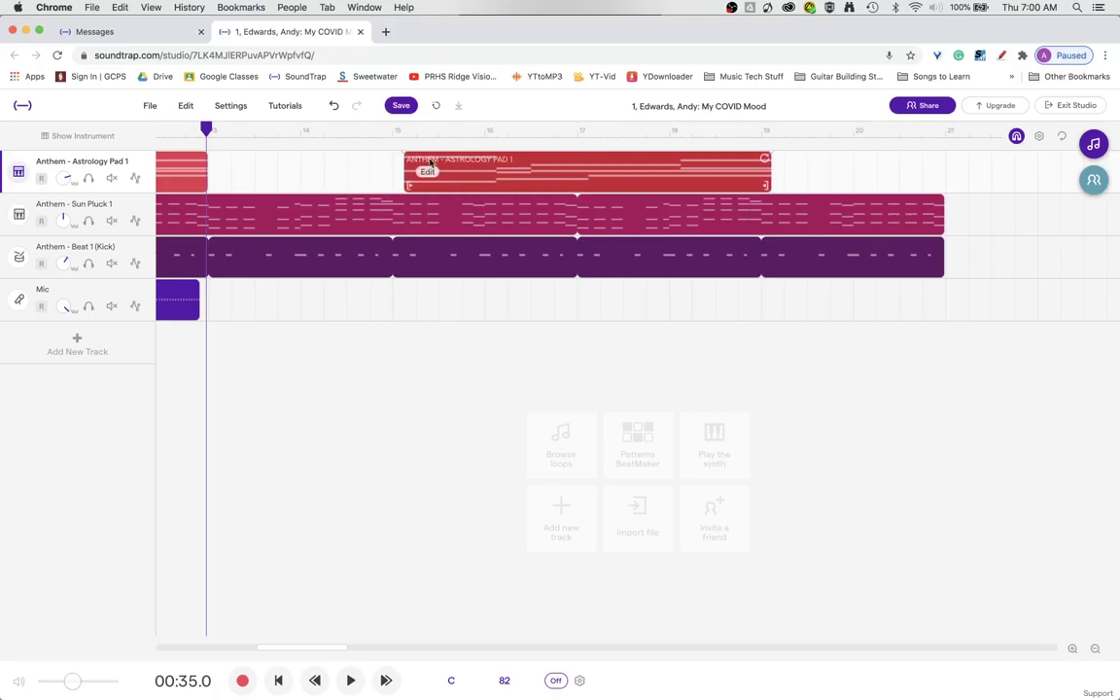
{"action": "left_click_drag", "start_coordinate": [765, 158], "coordinate": [540, 175]}
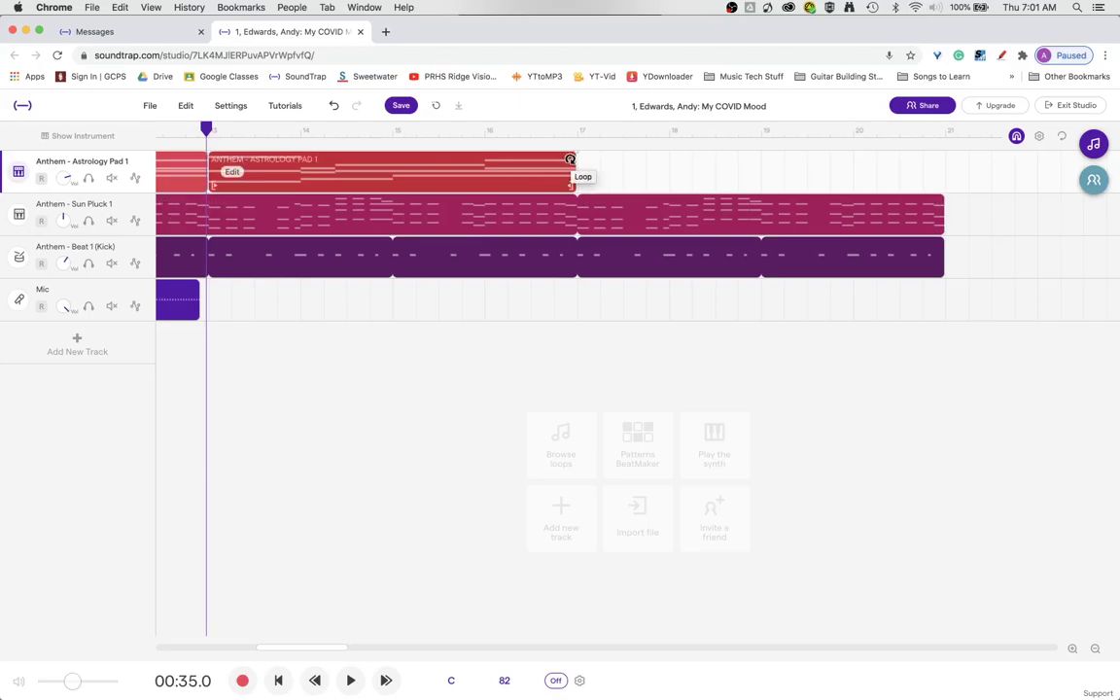
Stretch the Astrology Pad clip to the song's end and back, then trim and restore its start.
{"action": "left_click_drag", "start_coordinate": [574, 191], "coordinate": [938, 191]}
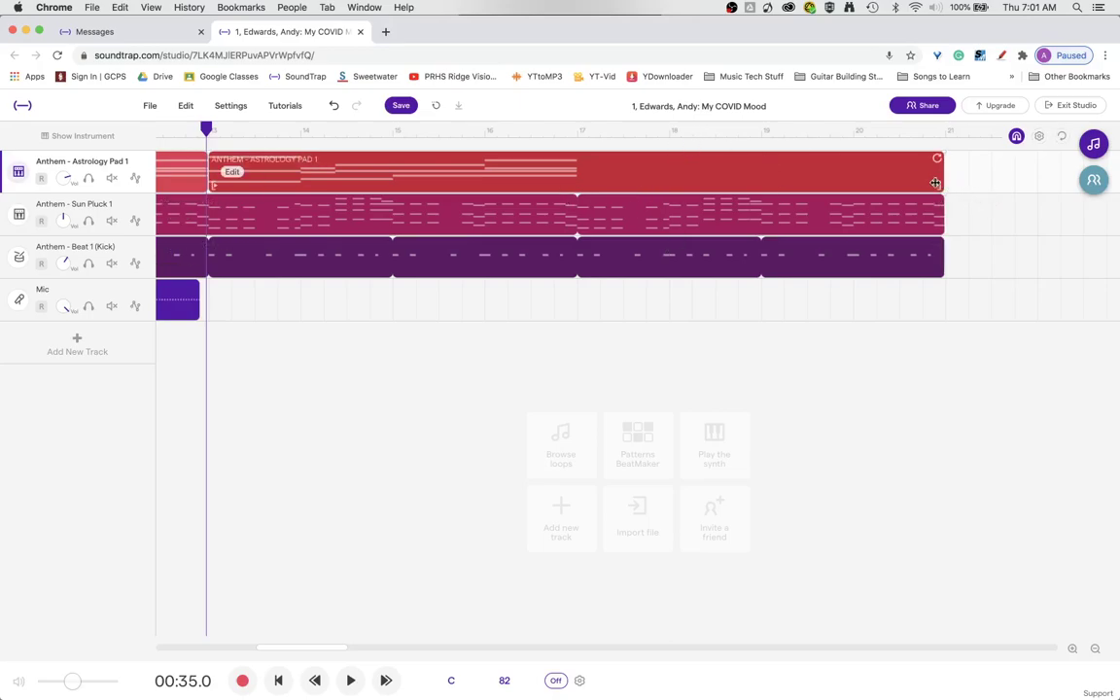
{"action": "left_click_drag", "start_coordinate": [935, 183], "coordinate": [574, 182]}
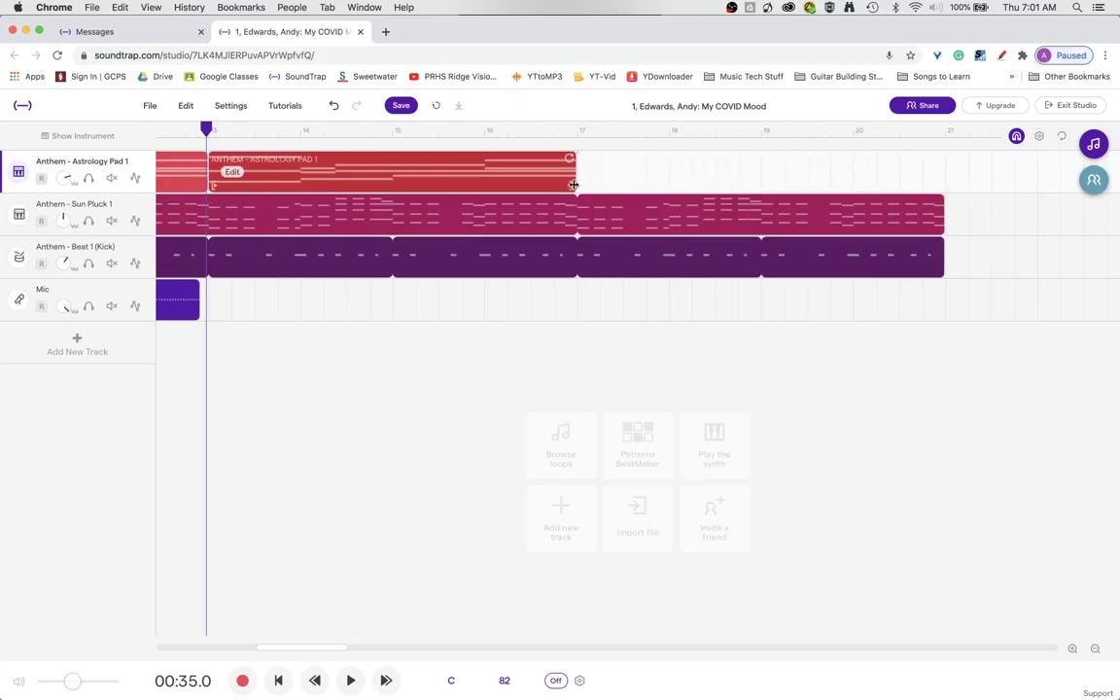
{"action": "scroll", "coordinate": [221, 185], "scroll_direction": "left", "scroll_amount": 1}
{"action": "scroll", "coordinate": [220, 185], "scroll_direction": "left", "scroll_amount": 2}
{"action": "left_click_drag", "start_coordinate": [259, 185], "coordinate": [452, 183]}
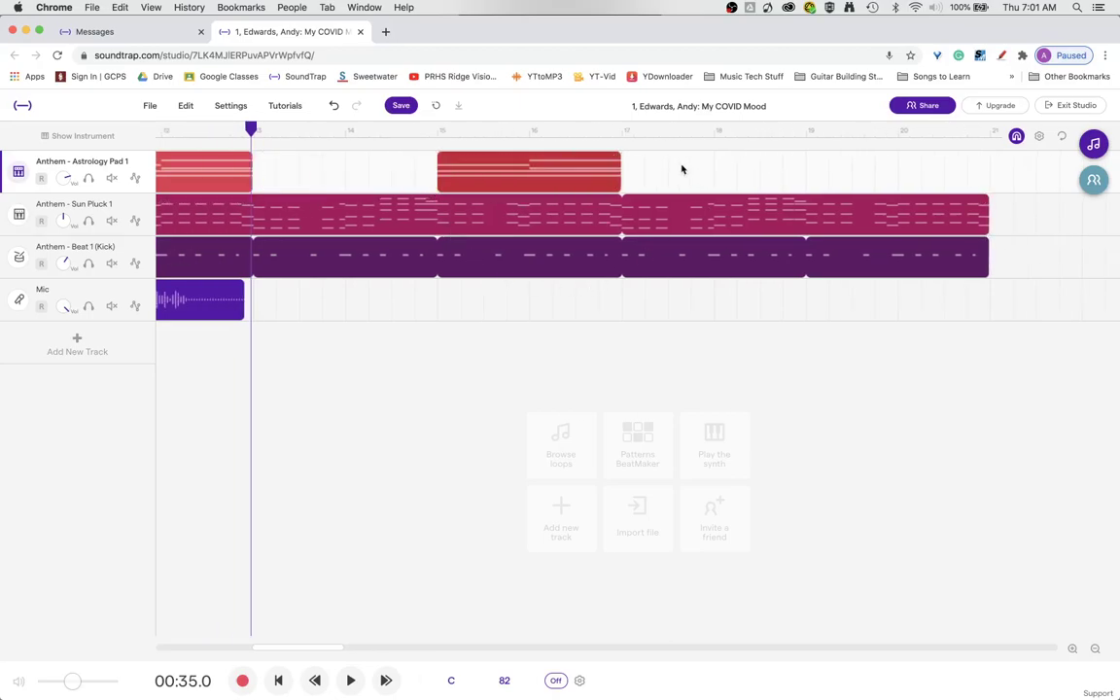
{"action": "mouse_move", "coordinate": [613, 155]}
{"action": "left_mouse_down"}
{"action": "mouse_move", "coordinate": [992, 156]}
{"action": "mouse_move", "coordinate": [616, 164]}
{"action": "left_mouse_up"}
{"action": "left_click_drag", "start_coordinate": [439, 183], "coordinate": [251, 206]}
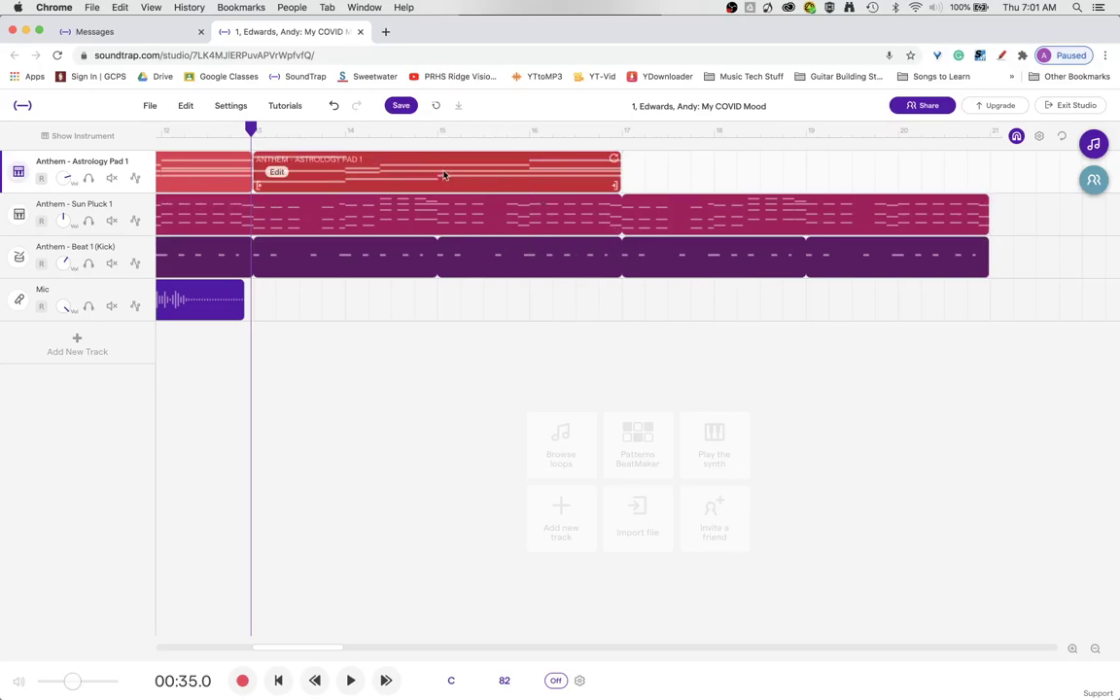
Slide the Astrology Pad clip right so it spans bars 17–21.
{"action": "mouse_move", "coordinate": [445, 175]}
{"action": "left_mouse_down"}
{"action": "mouse_move", "coordinate": [665, 176]}
{"action": "mouse_move", "coordinate": [448, 179]}
{"action": "left_mouse_up"}
{"action": "left_click_drag", "start_coordinate": [334, 175], "coordinate": [652, 180]}
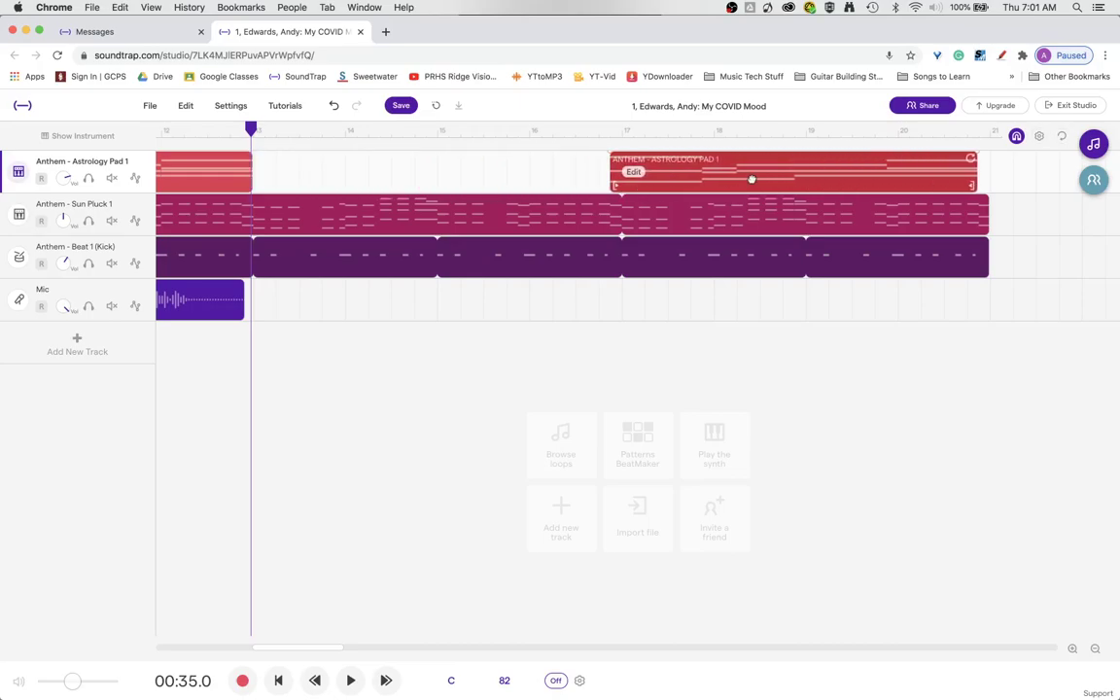
{"action": "left_click_drag", "start_coordinate": [752, 179], "coordinate": [762, 179]}
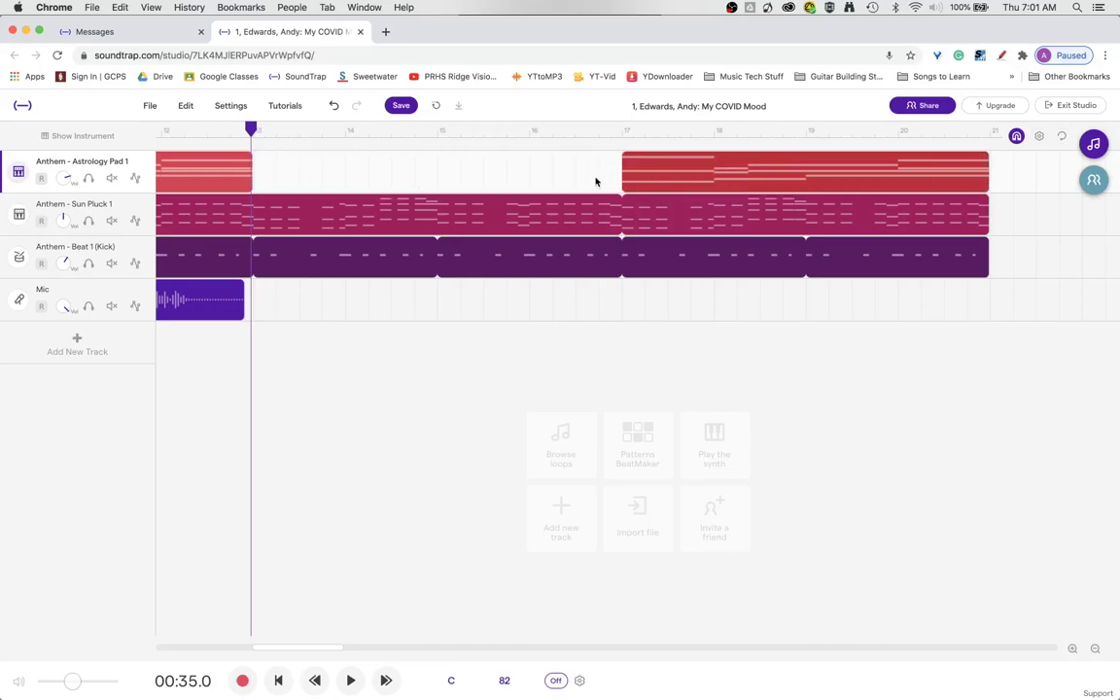
{"action": "mouse_move", "coordinate": [634, 162]}
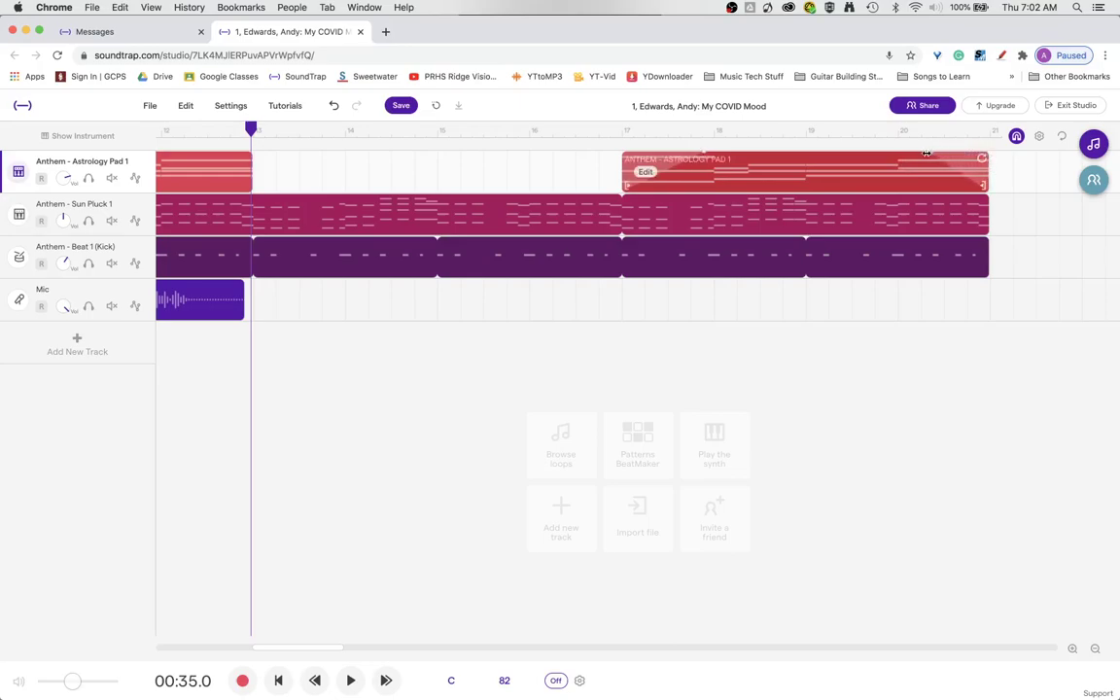
Play the song from just before bar 17 to its end, stop at 00:59.9, and scroll back.
{"action": "left_click", "coordinate": [609, 131]}
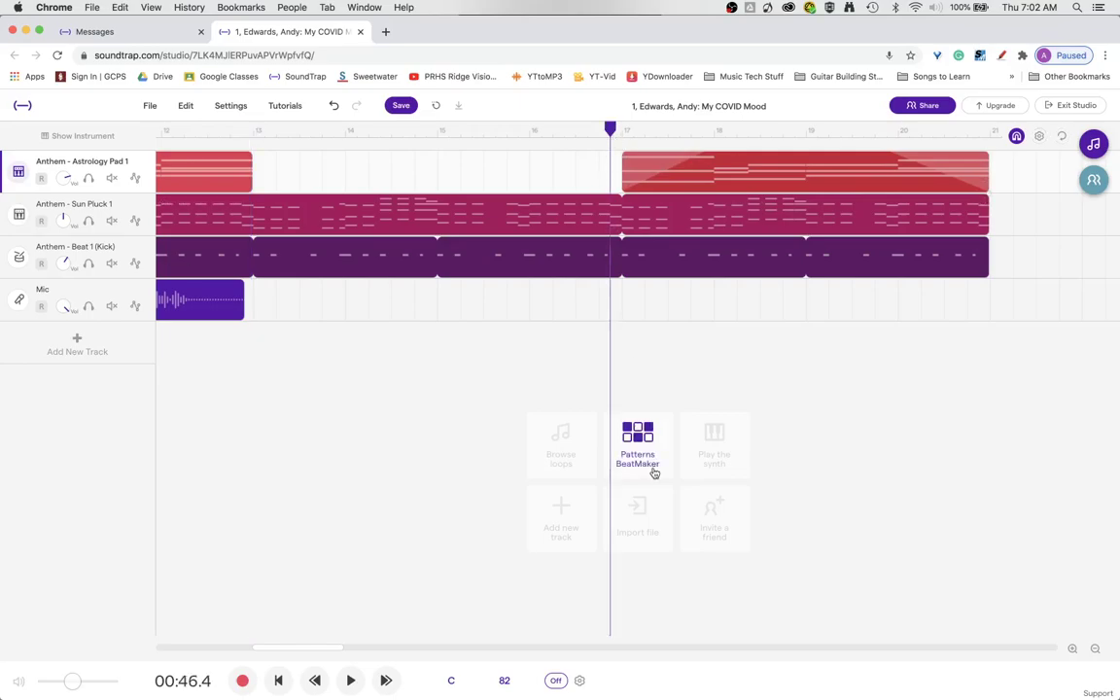
{"action": "left_click", "coordinate": [351, 680]}
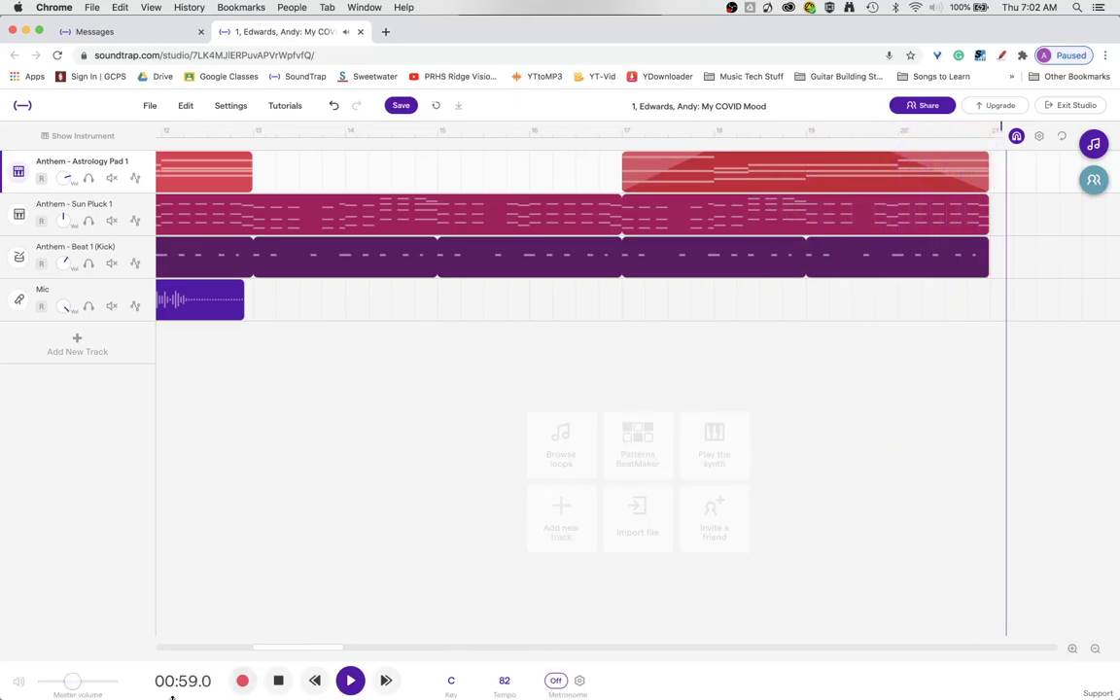
{"action": "left_click", "coordinate": [278, 680]}
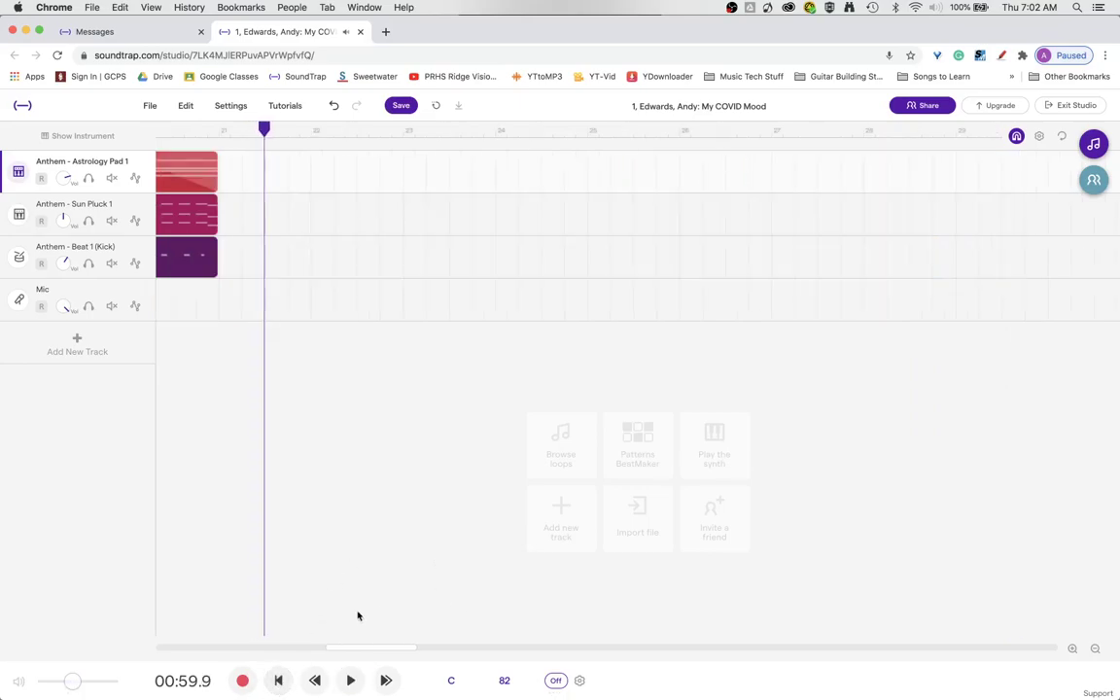
{"action": "left_click_drag", "start_coordinate": [357, 647], "coordinate": [313, 648]}
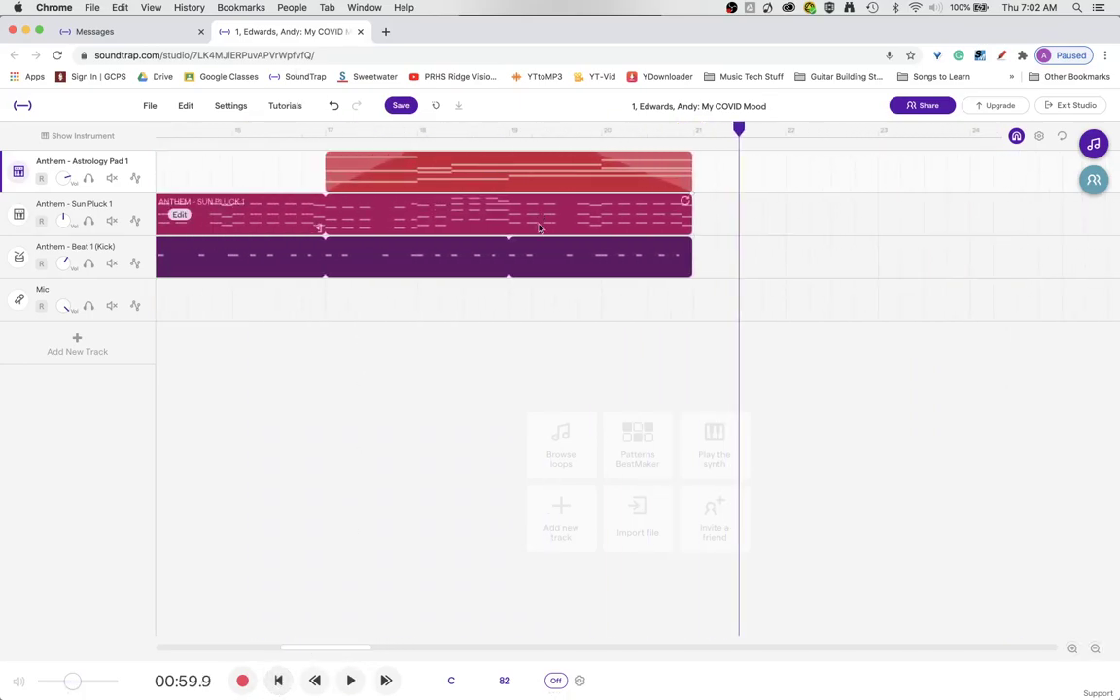